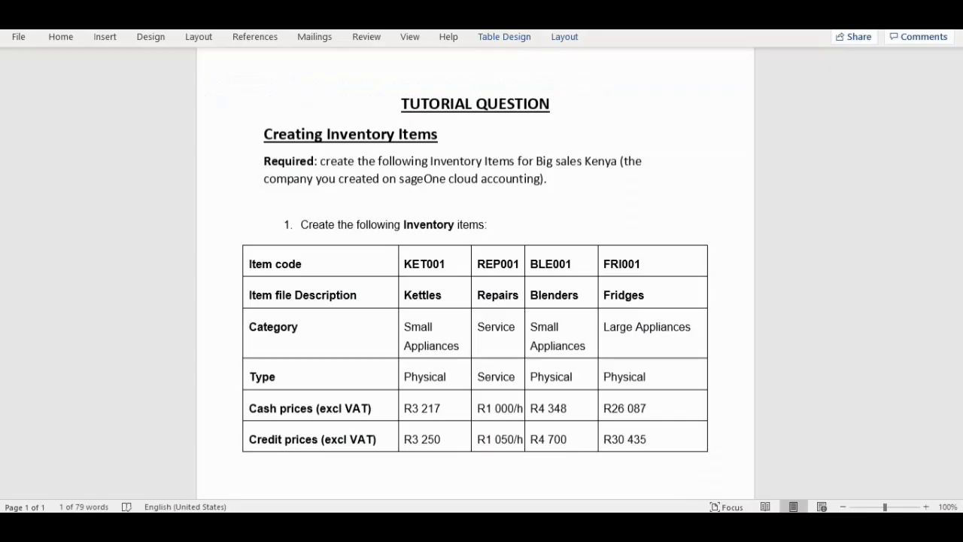
Switch from the Word question sheet to Sage Accounting and open a new inventory item record for Big Sale Kenya.
{"action": "double_click", "coordinate": [425, 263]}
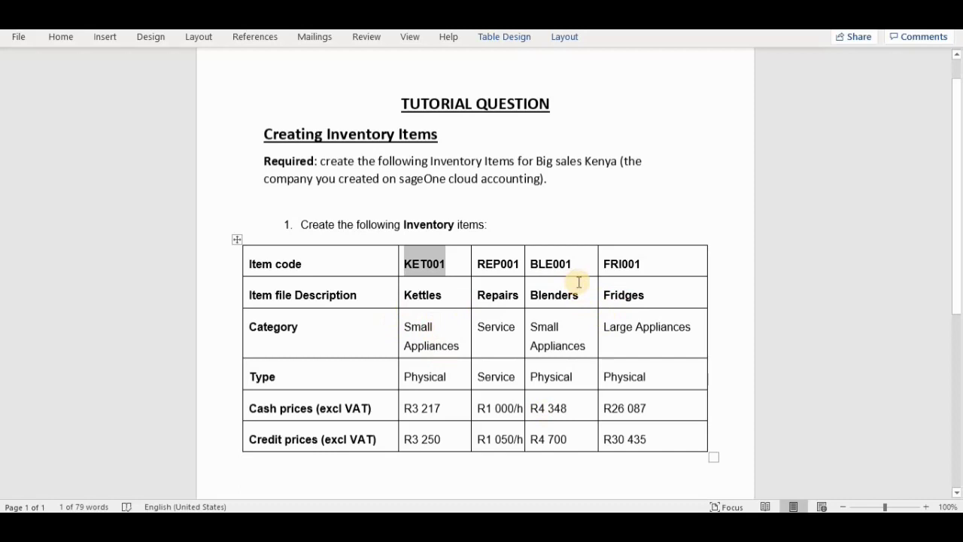
{"action": "left_click", "coordinate": [631, 204]}
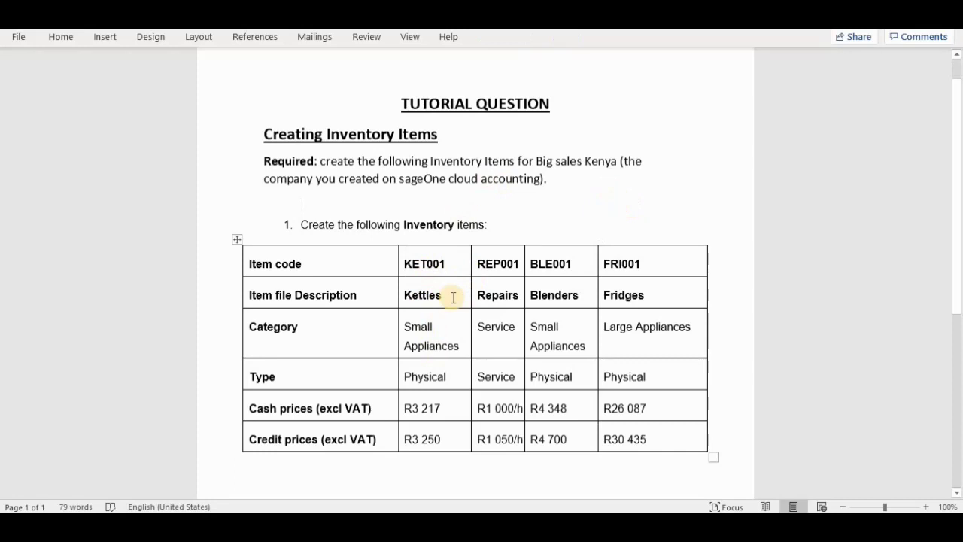
{"action": "left_click", "coordinate": [437, 527]}
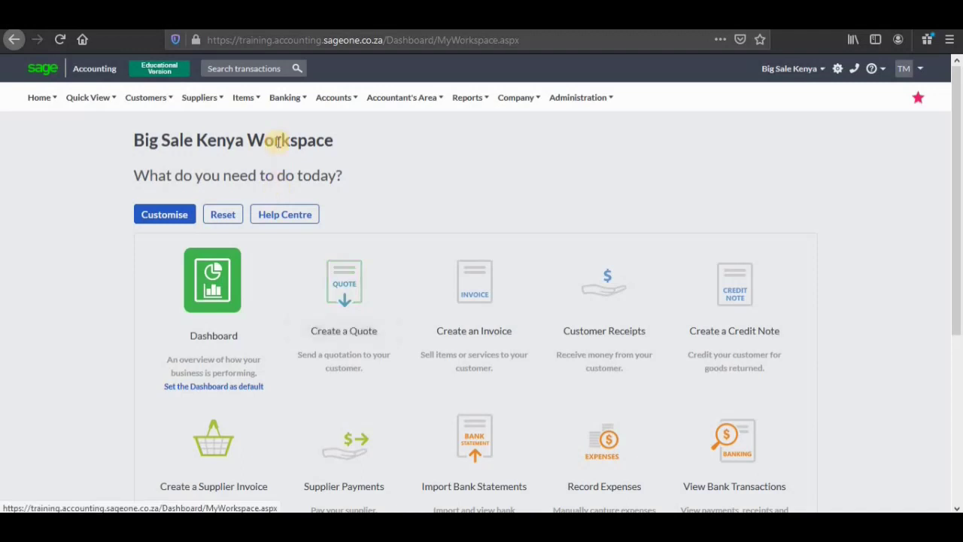
{"action": "mouse_move", "coordinate": [249, 94]}
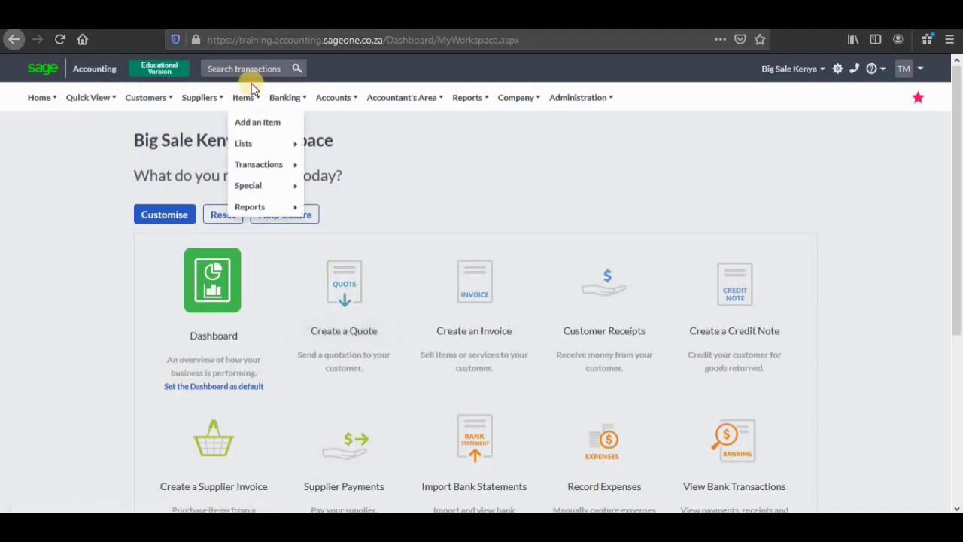
{"action": "left_click", "coordinate": [256, 124]}
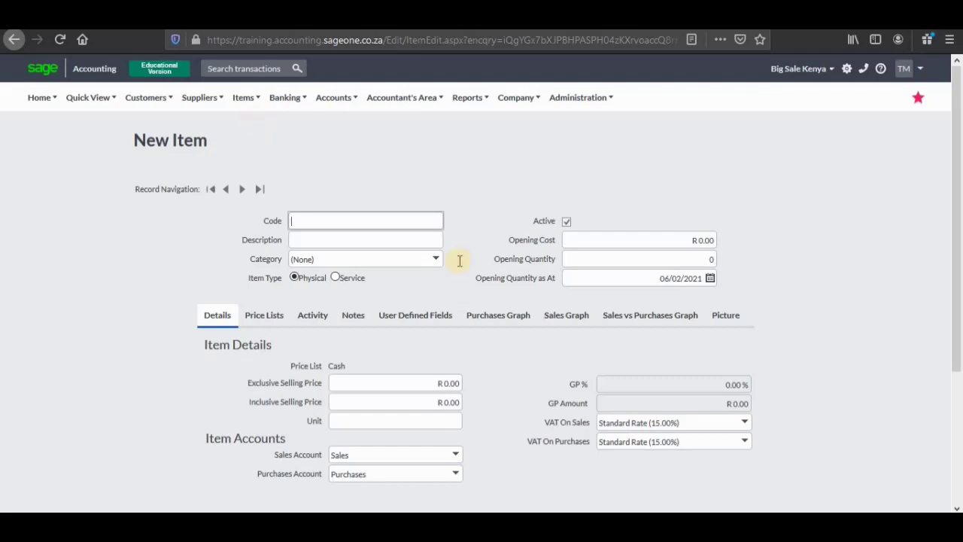
Copy the item code KET001 from the Word question table and enter it as the new Sage item's code.
{"action": "key", "text": "alt+Tab"}
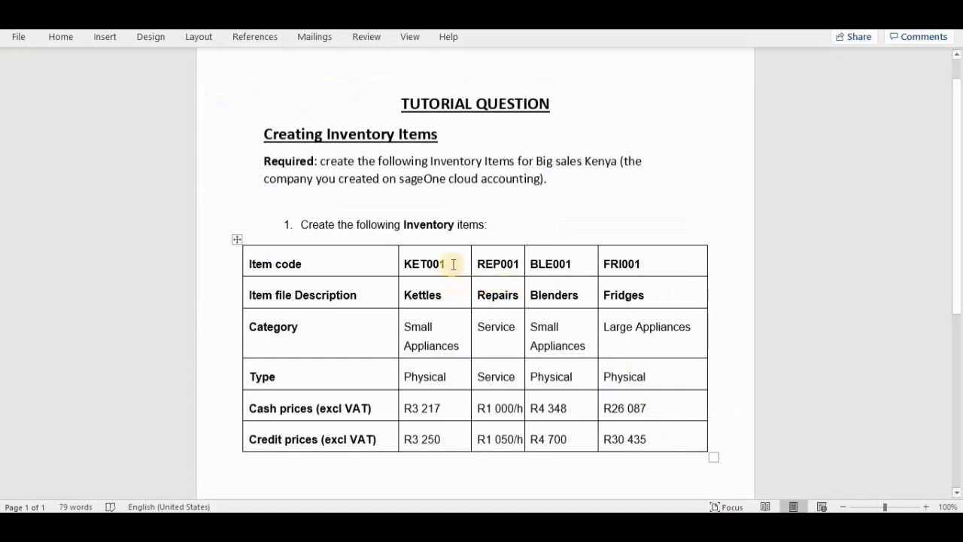
{"action": "left_click_drag", "start_coordinate": [452, 263], "coordinate": [404, 269]}
{"action": "key", "text": "ctrl+c"}
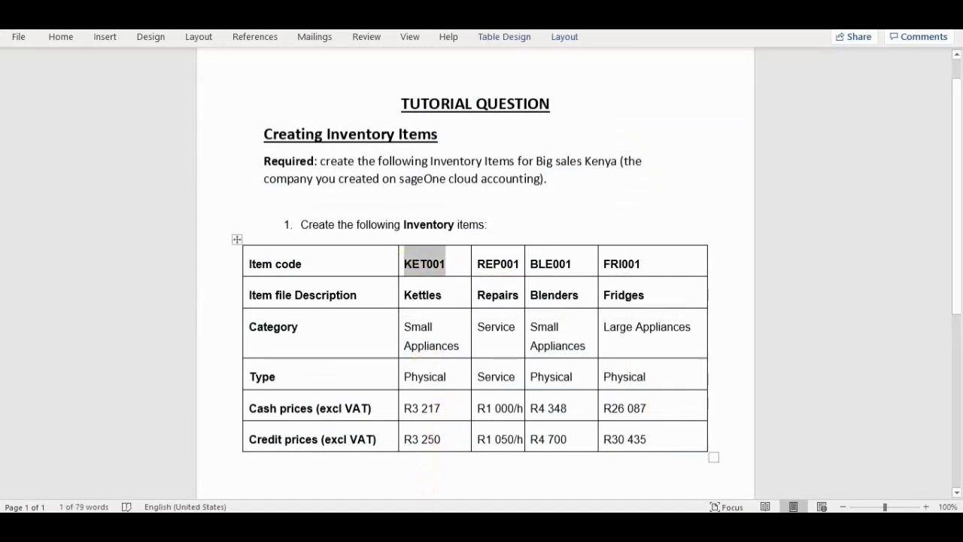
{"action": "key", "text": "alt+Tab"}
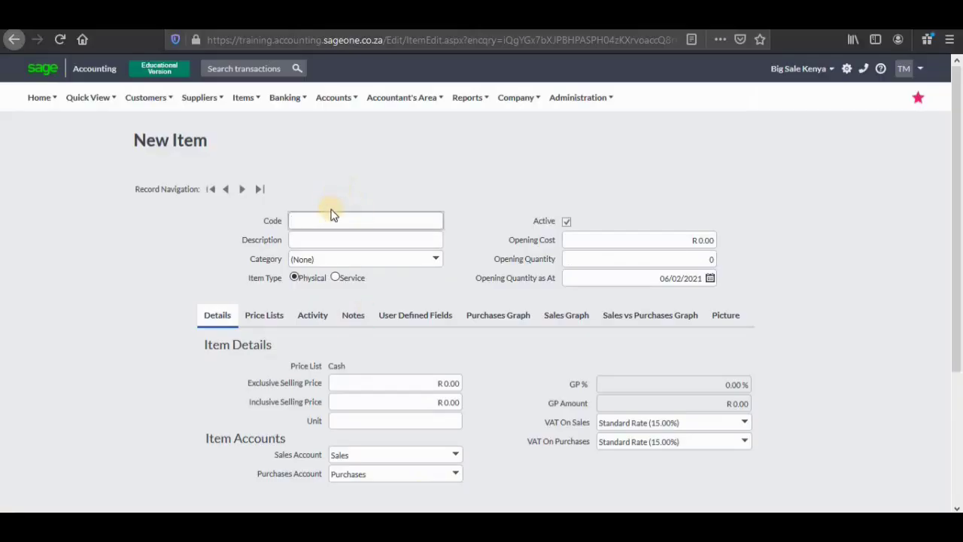
{"action": "key", "text": "ctrl+v"}
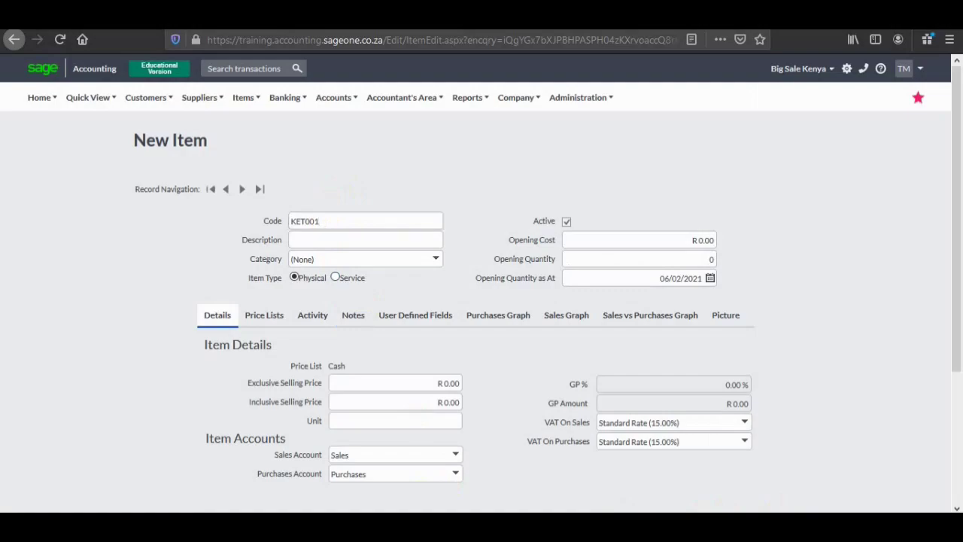
Copy the description Kettles from the Word question table and enter it as the new Sage item's description.
{"action": "key", "text": "alt+Tab"}
{"action": "left_click_drag", "start_coordinate": [409, 293], "coordinate": [388, 291]}
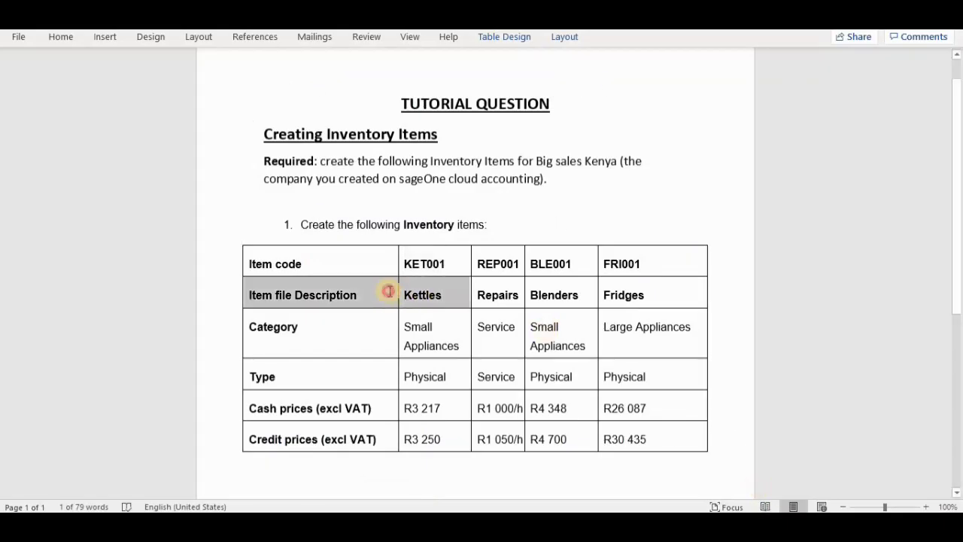
{"action": "left_click", "coordinate": [441, 295]}
{"action": "double_click", "coordinate": [421, 295]}
{"action": "key", "text": "ctrl+c"}
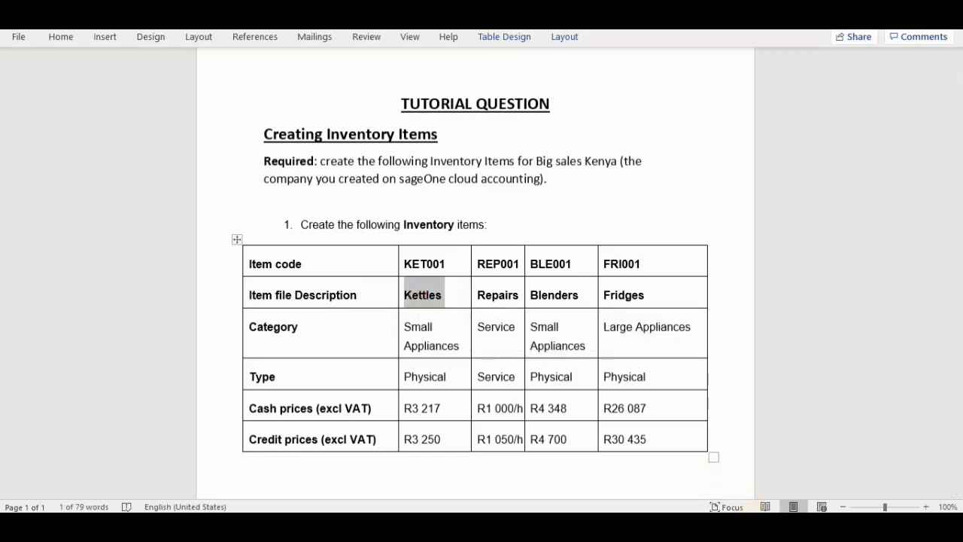
{"action": "key", "text": "alt+Tab"}
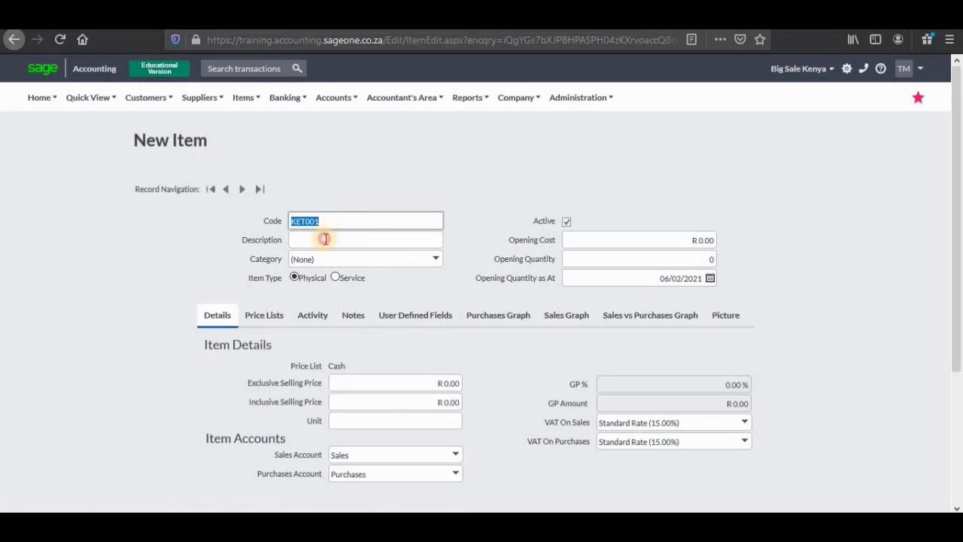
{"action": "left_click", "coordinate": [326, 239]}
{"action": "key", "text": "ctrl+v"}
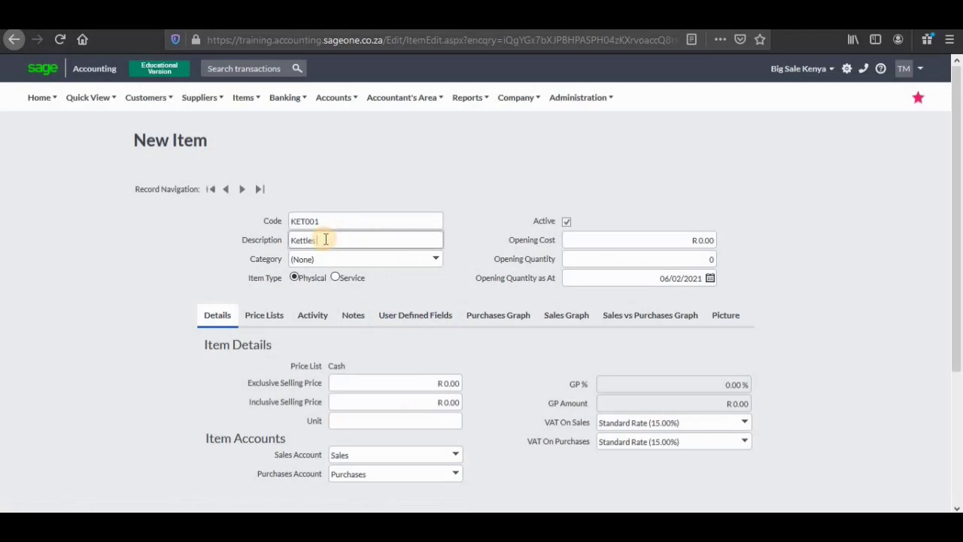
Assign the KET001 item to the Small Appliances category and check its item type against the Word question table.
{"action": "left_click", "coordinate": [435, 259]}
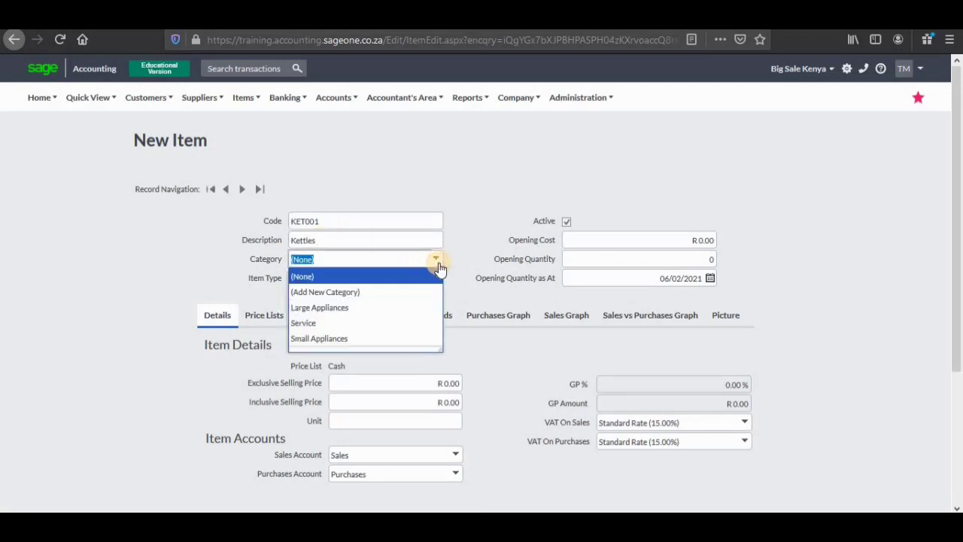
{"action": "left_click", "coordinate": [335, 338]}
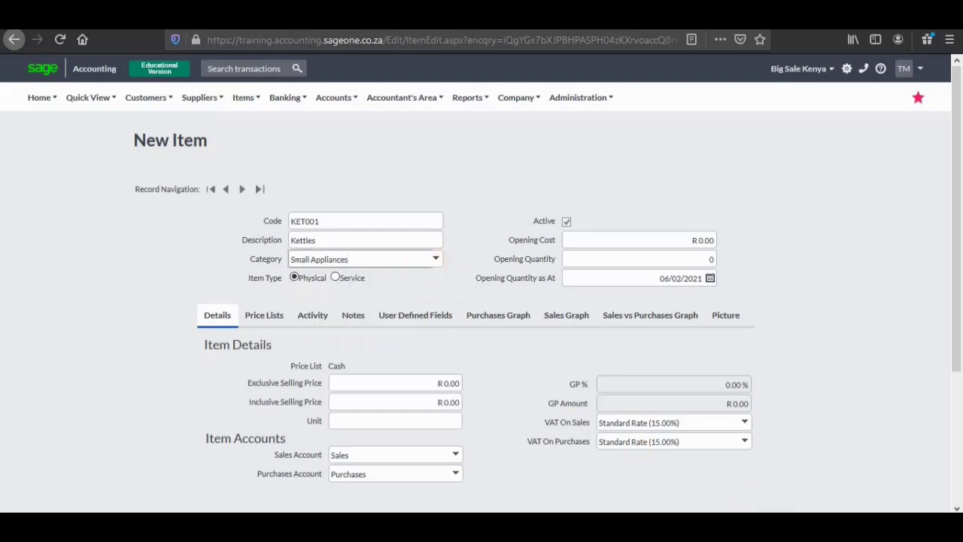
{"action": "key", "text": "alt+Tab"}
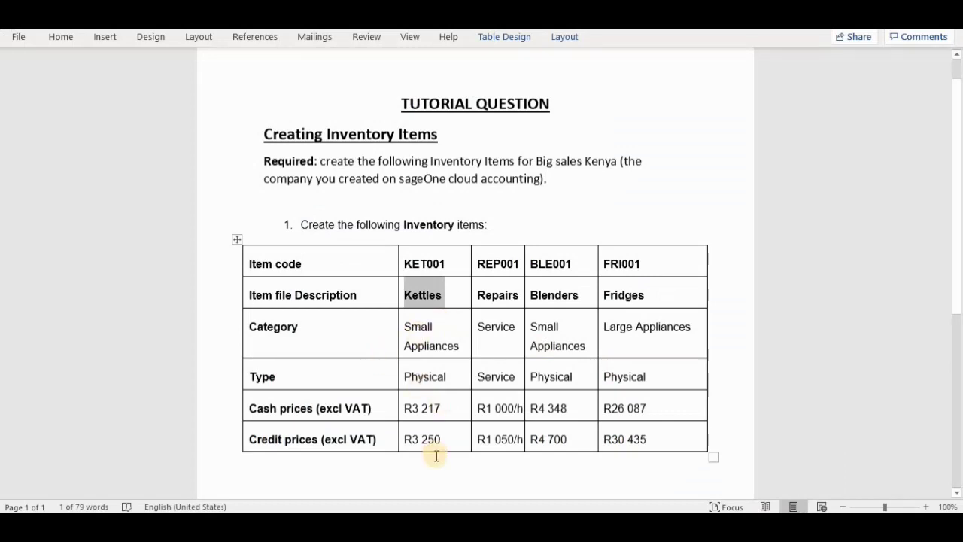
{"action": "key", "text": "alt+Tab"}
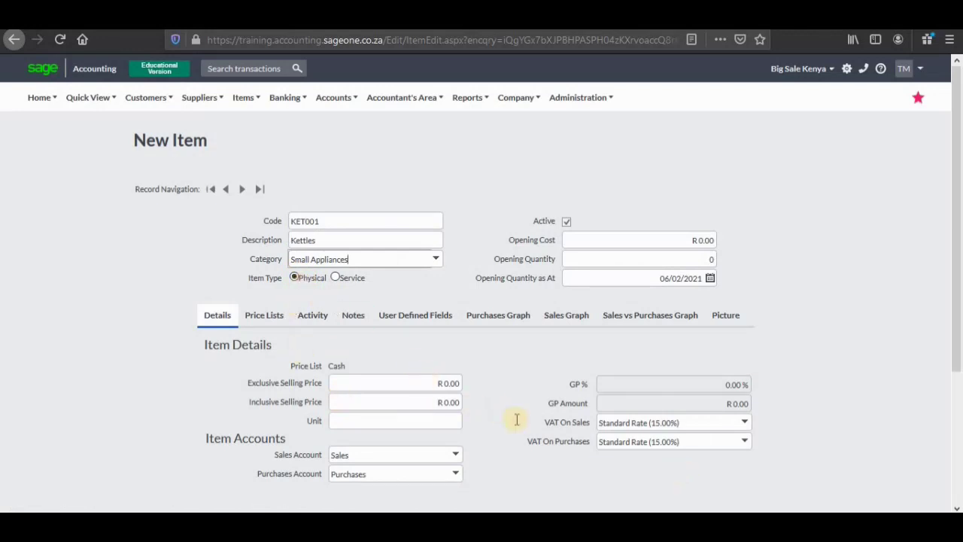
Copy the kettles' cash price R3 217 from the Word table as the item's exclusive selling price, and set its unit to Each.
{"action": "key", "text": "alt+Tab"}
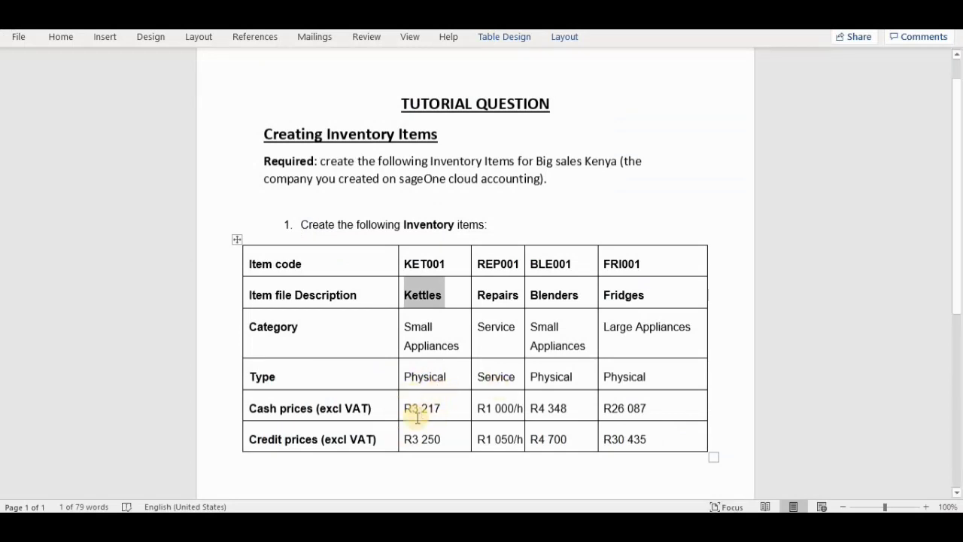
{"action": "left_click_drag", "start_coordinate": [415, 410], "coordinate": [397, 413]}
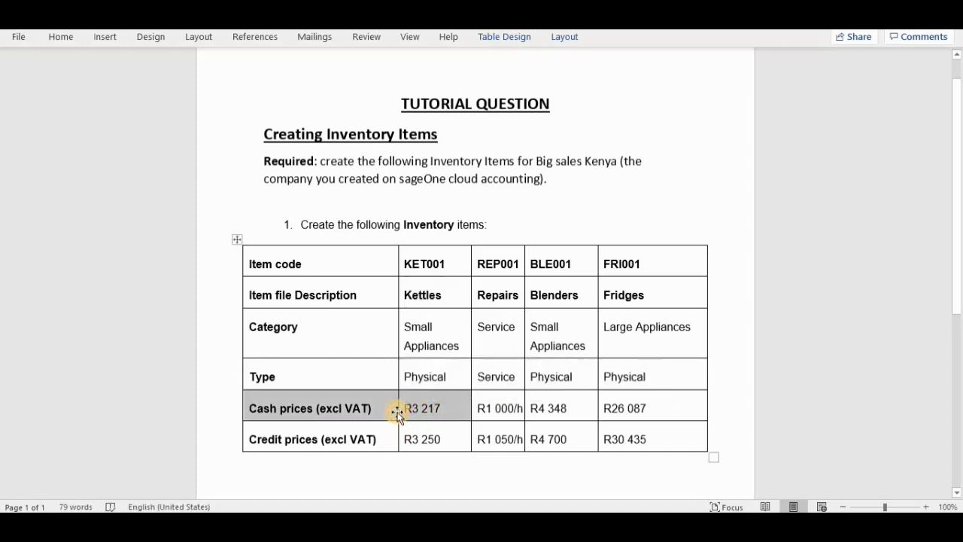
{"action": "left_click", "coordinate": [438, 406]}
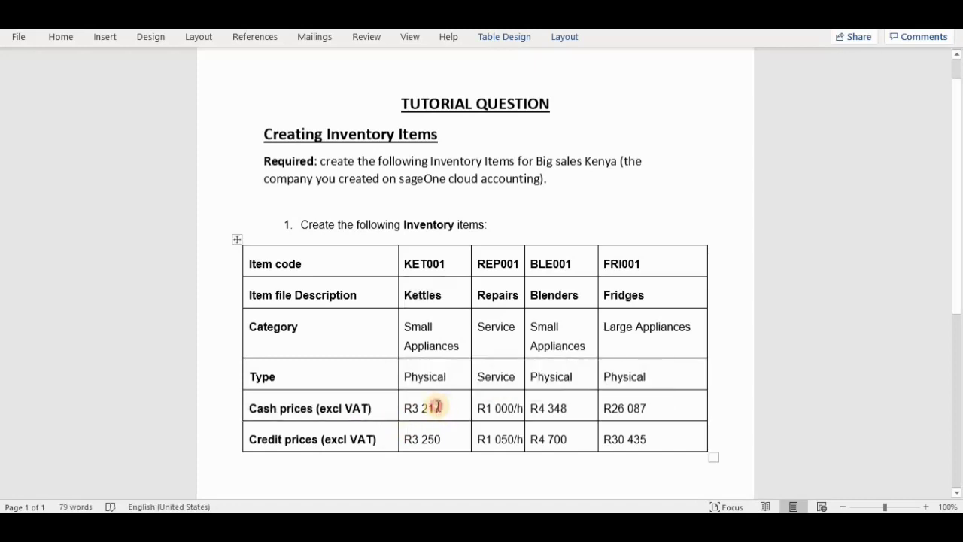
{"action": "left_click_drag", "start_coordinate": [439, 406], "coordinate": [408, 407]}
{"action": "key", "text": "ctrl+c"}
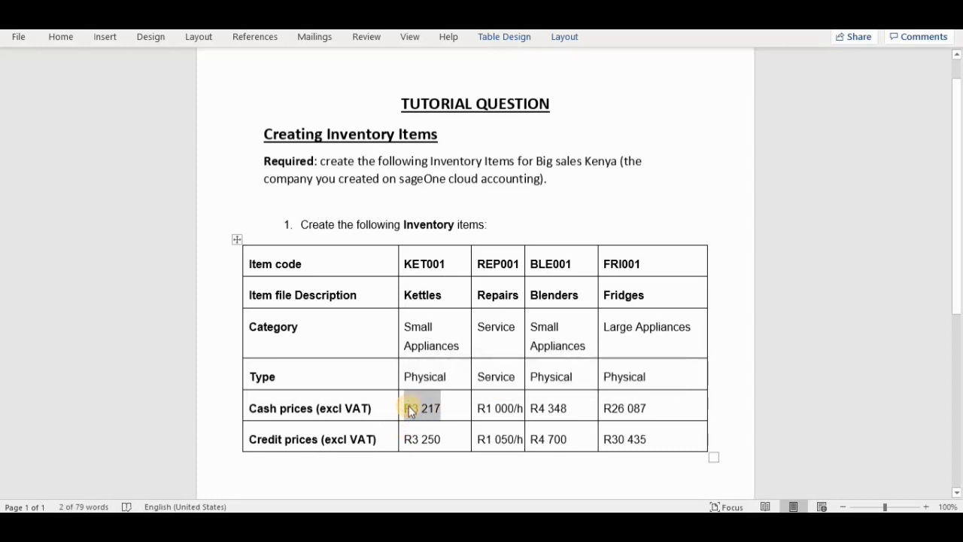
{"action": "key", "text": "alt+Tab"}
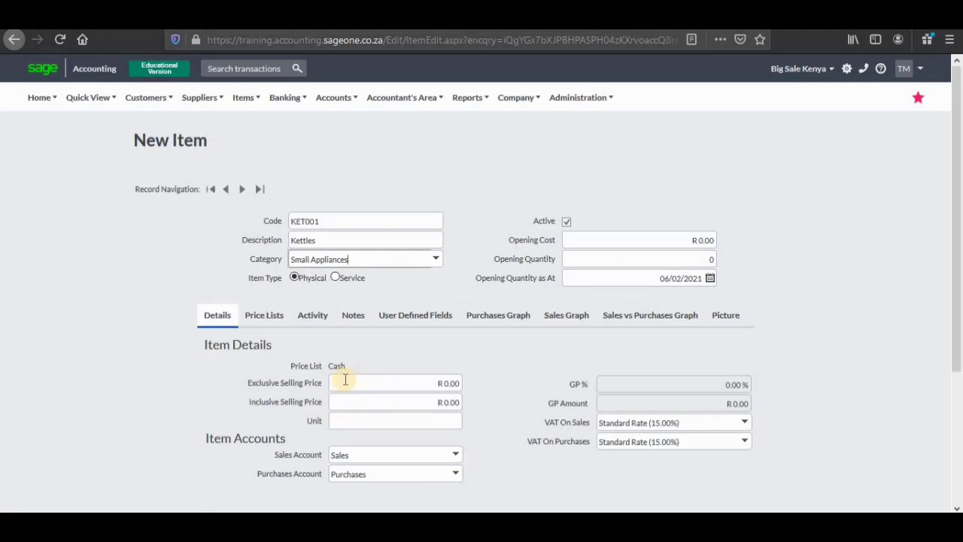
{"action": "left_click", "coordinate": [361, 383]}
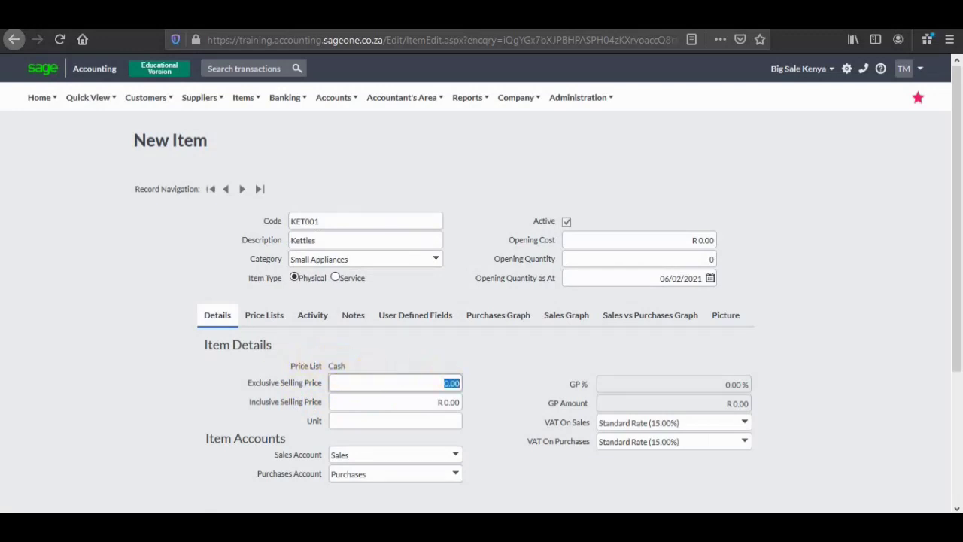
{"action": "key", "text": "alt+Tab"}
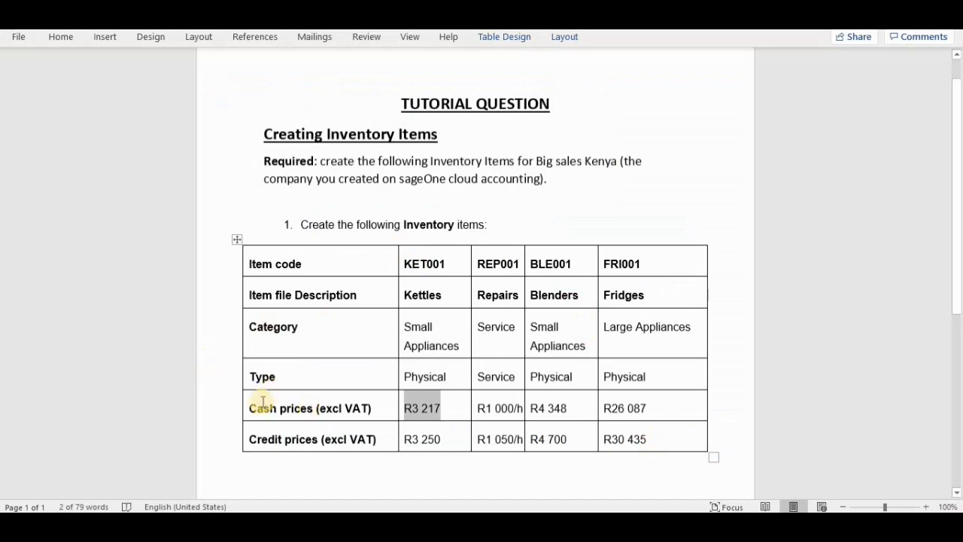
{"action": "key", "text": "alt+Tab"}
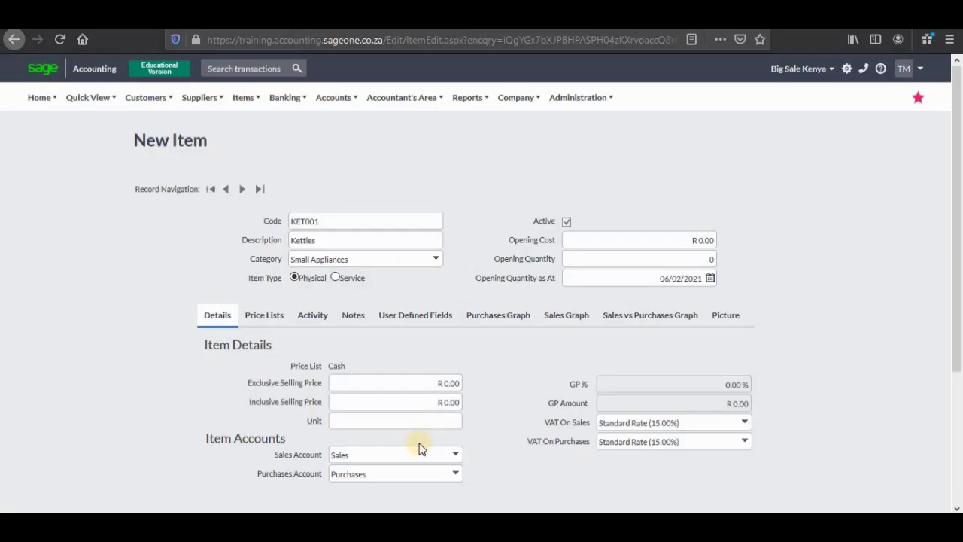
{"action": "key", "text": "ctrl+v"}
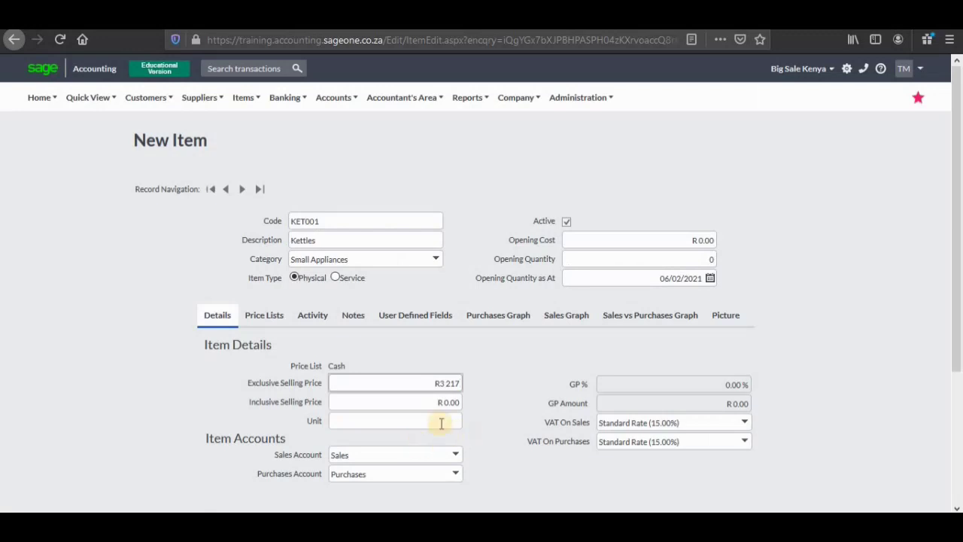
{"action": "left_click", "coordinate": [437, 421]}
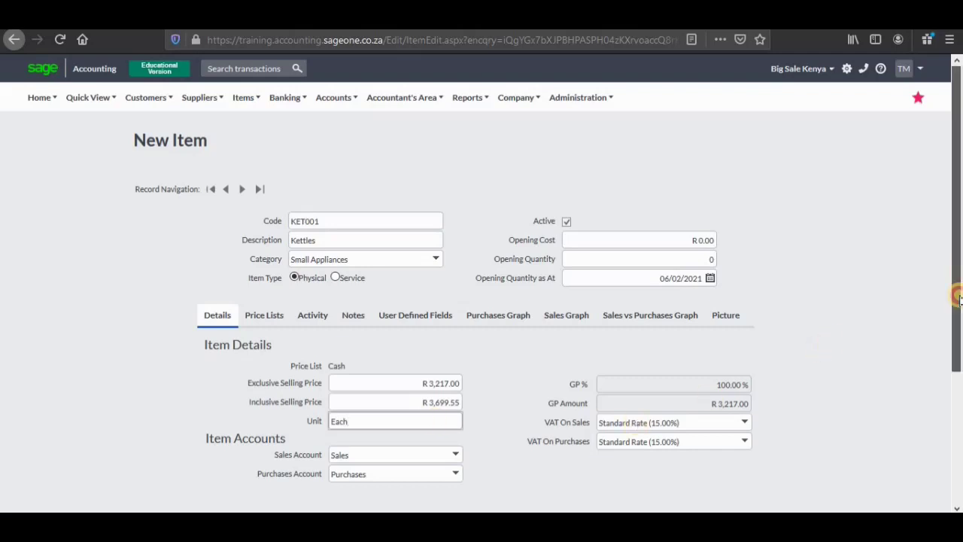
Look up the kettles' credit price in the Word table and set the item's Credit Account exclusive selling price to 3250.
{"action": "left_click_drag", "start_coordinate": [956, 276], "coordinate": [954, 319]}
{"action": "scroll", "coordinate": [623, 413], "scroll_direction": "up", "scroll_amount": 1}
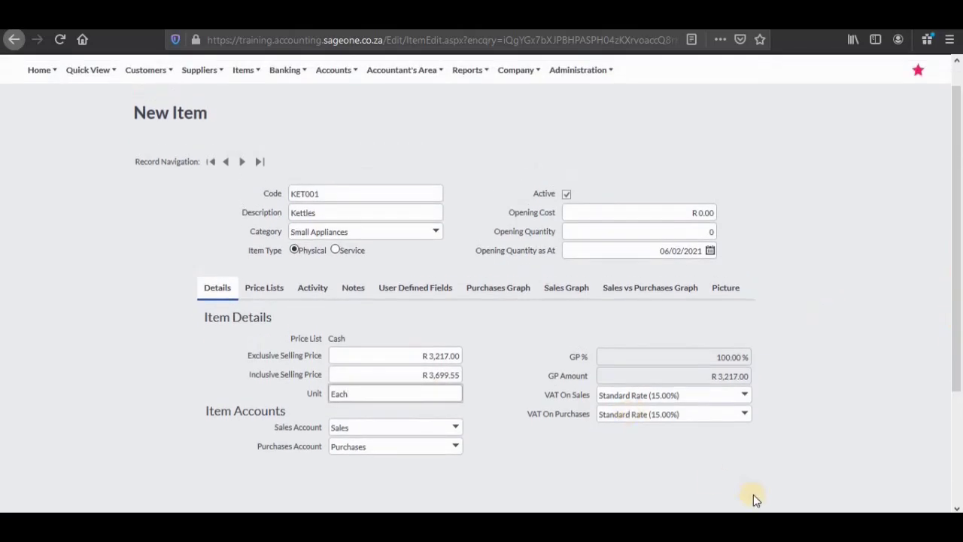
{"action": "key", "text": "alt+Tab"}
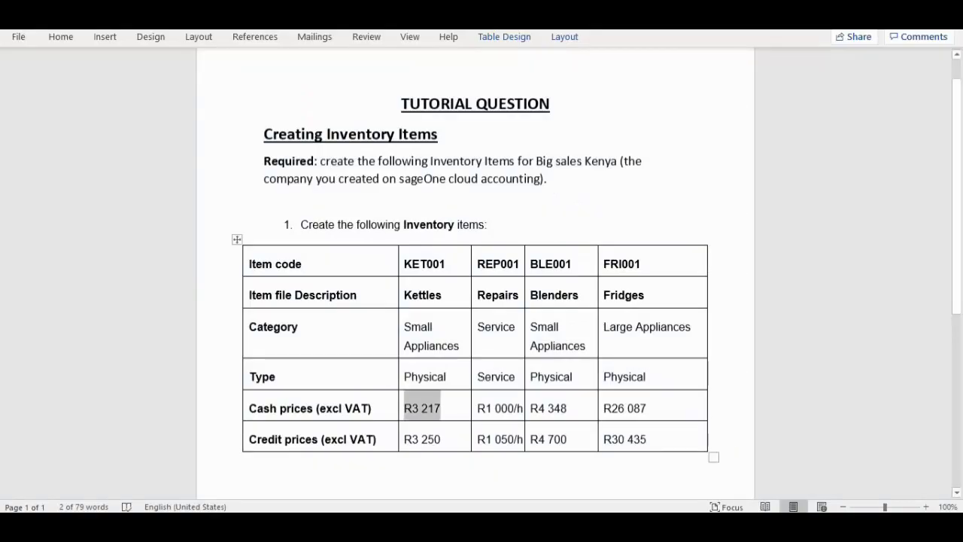
{"action": "left_click_drag", "start_coordinate": [416, 439], "coordinate": [400, 438]}
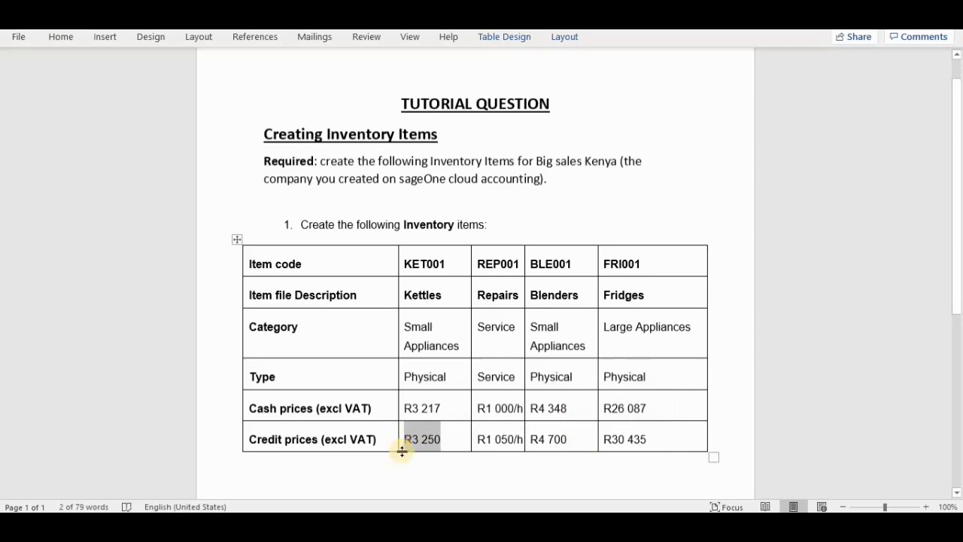
{"action": "key", "text": "alt+Tab"}
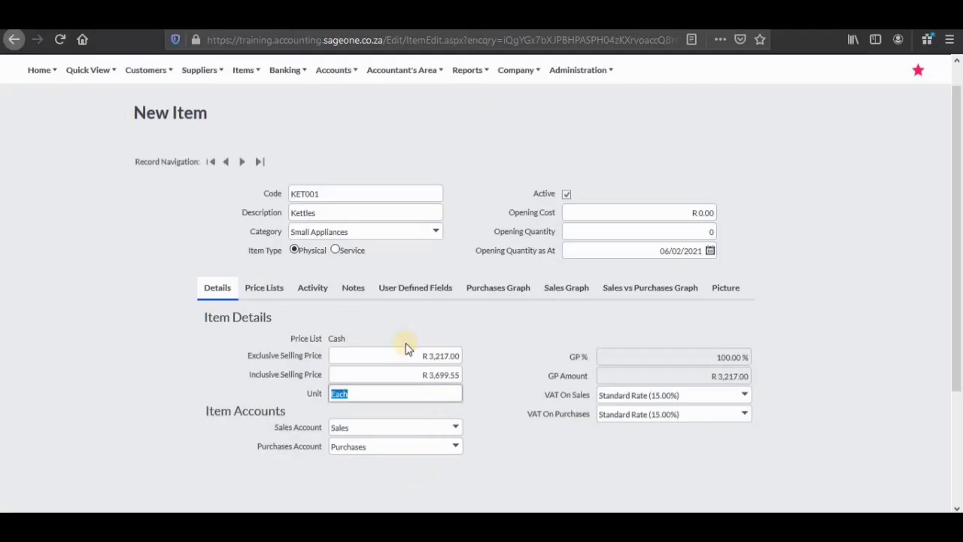
{"action": "left_click", "coordinate": [272, 288]}
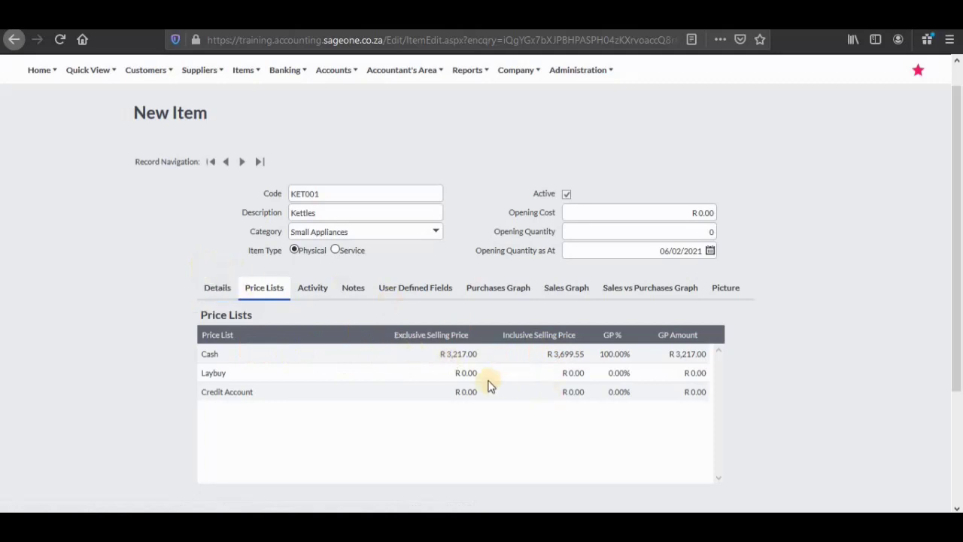
{"action": "left_click", "coordinate": [466, 391]}
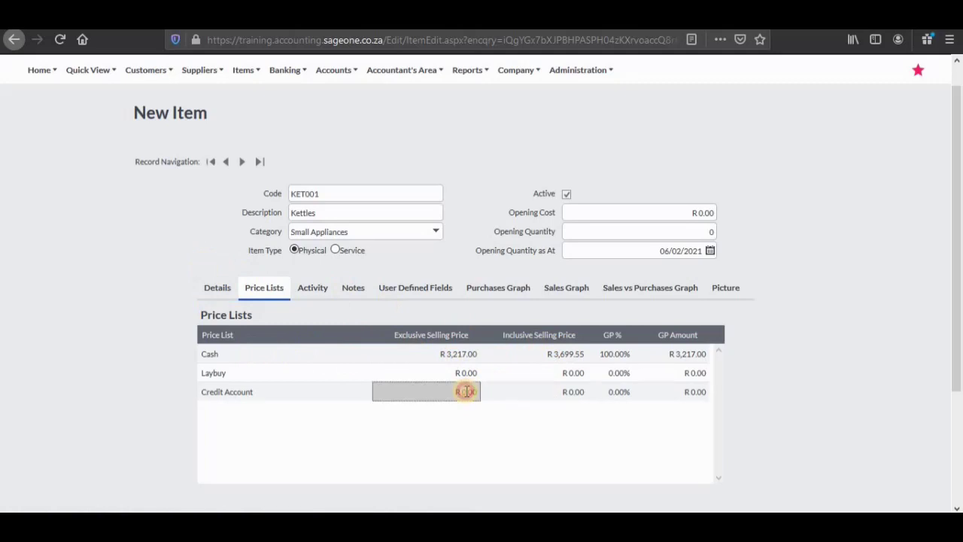
{"action": "type", "text": "500"}
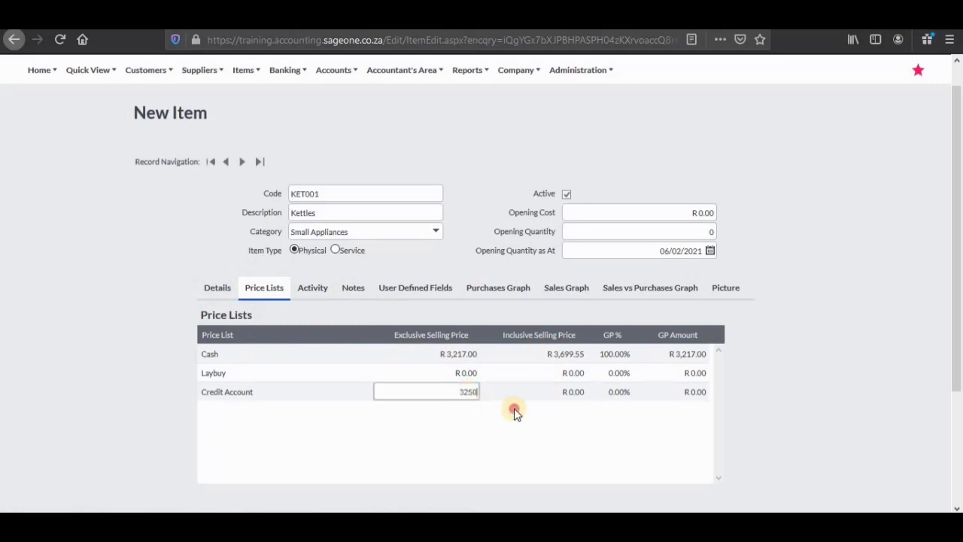
{"action": "key", "text": "Return"}
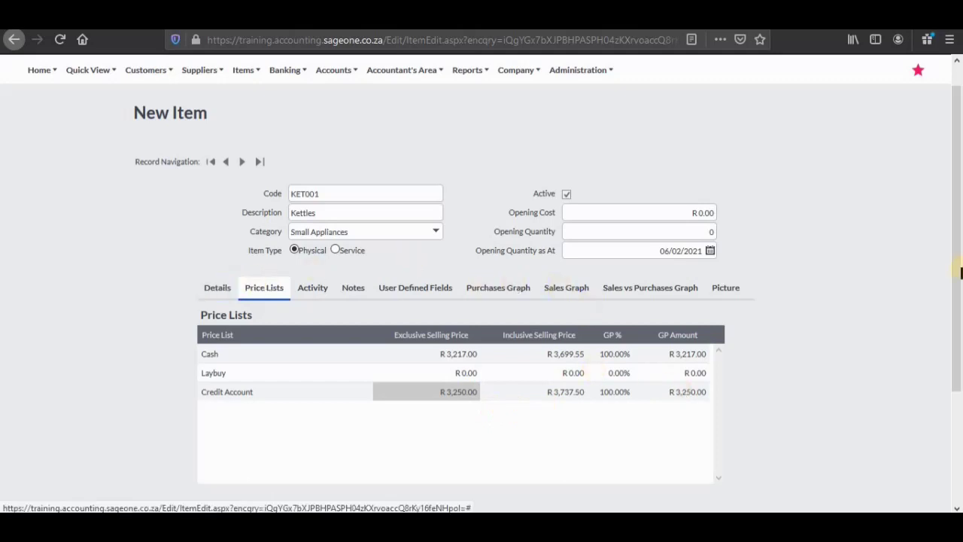
Save the kettles item and start a new one with the code REP001 copied from the Word question table.
{"action": "scroll", "coordinate": [948, 351], "scroll_direction": "down", "scroll_amount": 3}
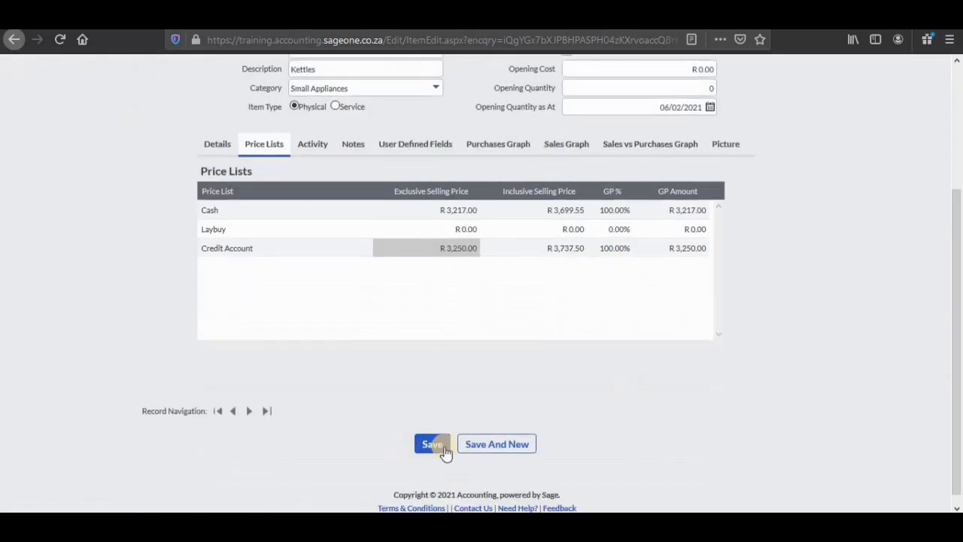
{"action": "left_click", "coordinate": [482, 445]}
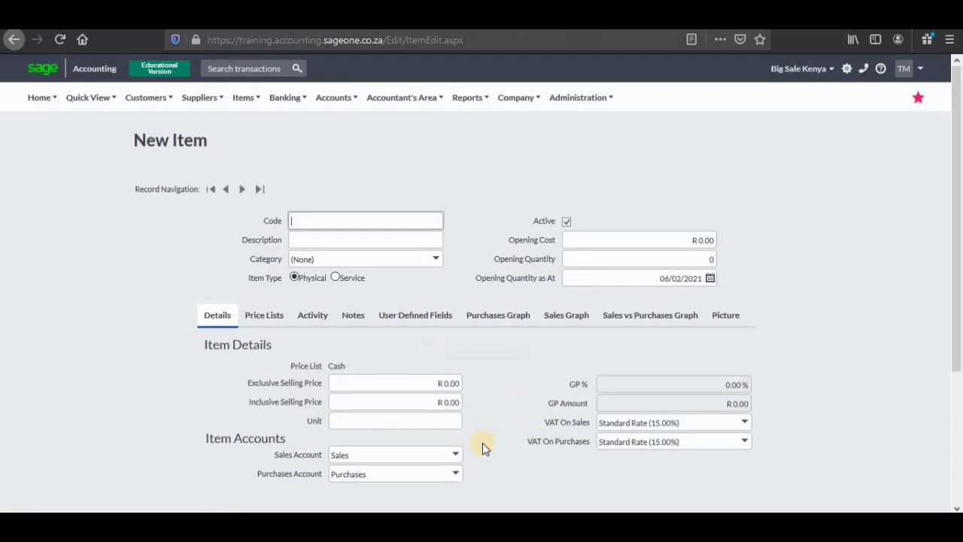
{"action": "mouse_move", "coordinate": [738, 508]}
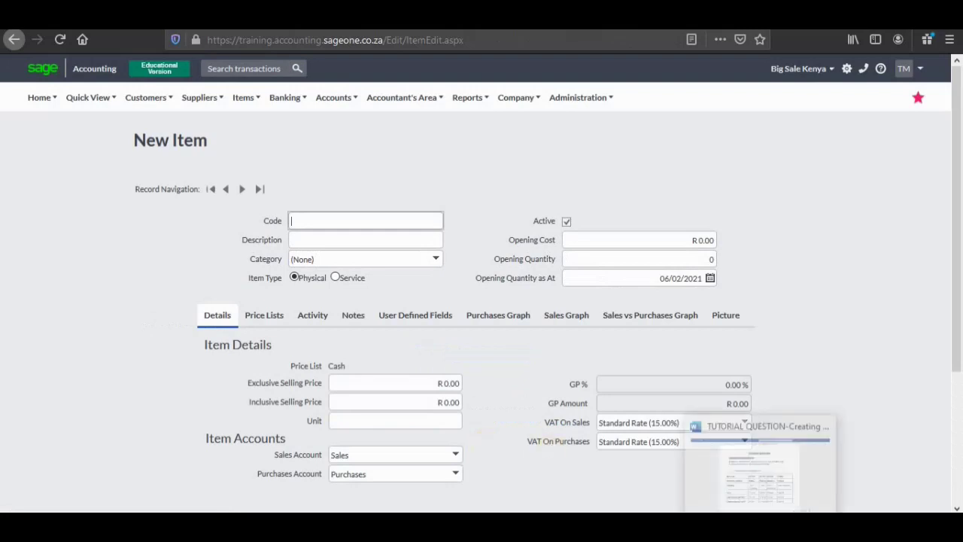
{"action": "left_click", "coordinate": [730, 466]}
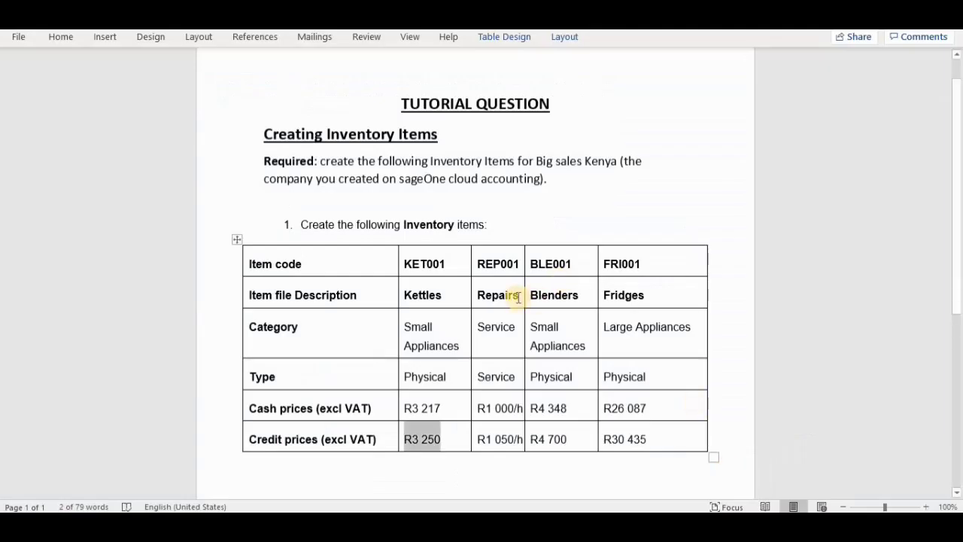
{"action": "left_click_drag", "start_coordinate": [519, 265], "coordinate": [479, 263]}
{"action": "key", "text": "ctrl+c"}
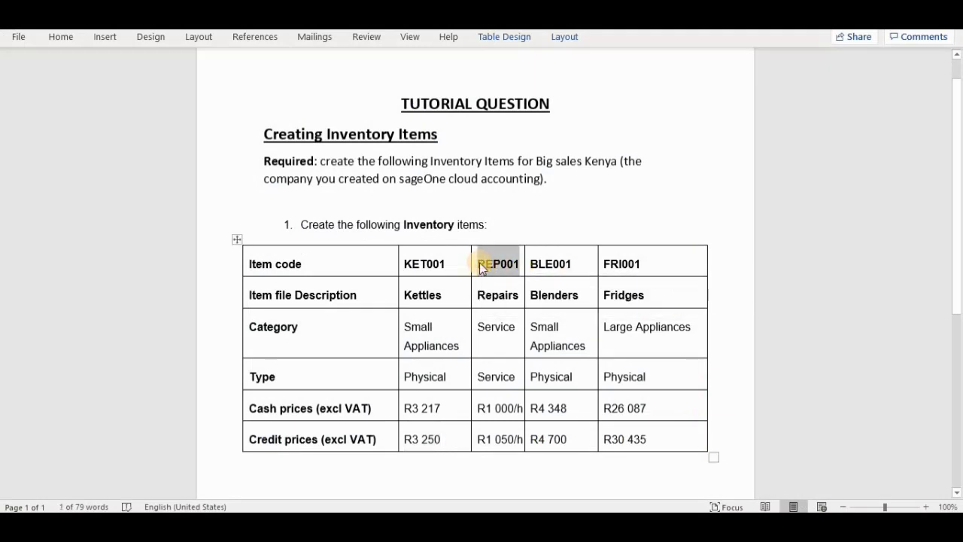
{"action": "key", "text": "alt+Tab"}
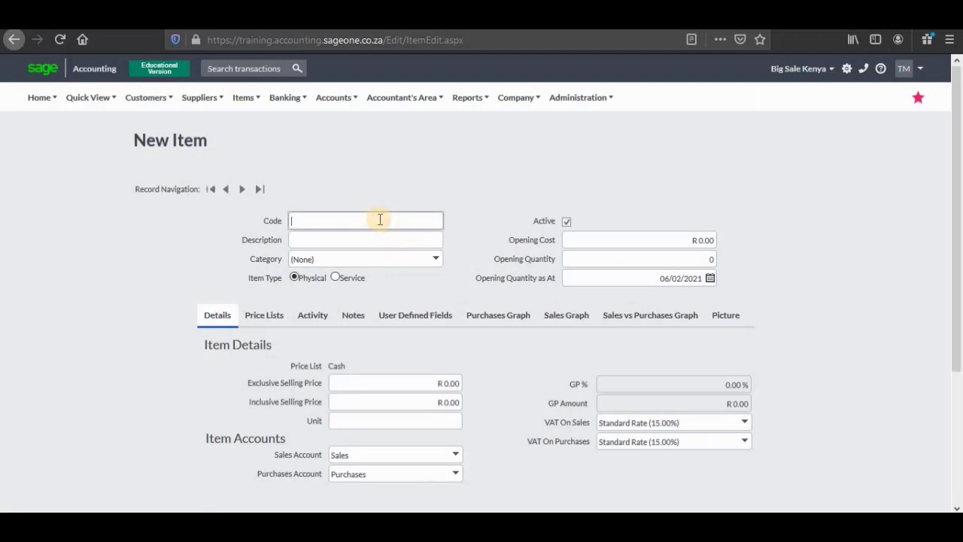
{"action": "key", "text": "ctrl+v"}
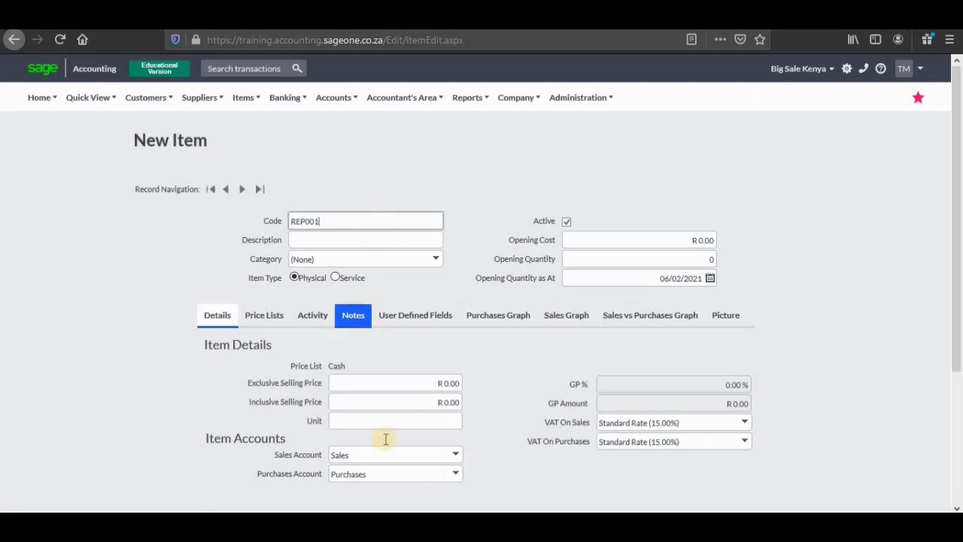
Copy the description Repairs from the Word question table and enter it as the REP001 item's description in Sage.
{"action": "mouse_move", "coordinate": [420, 526]}
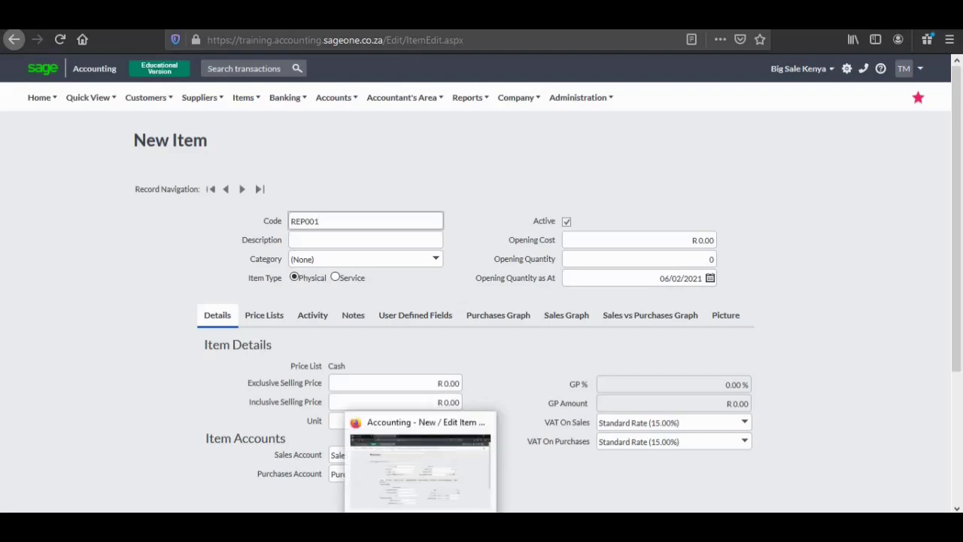
{"action": "key", "text": "alt+Tab"}
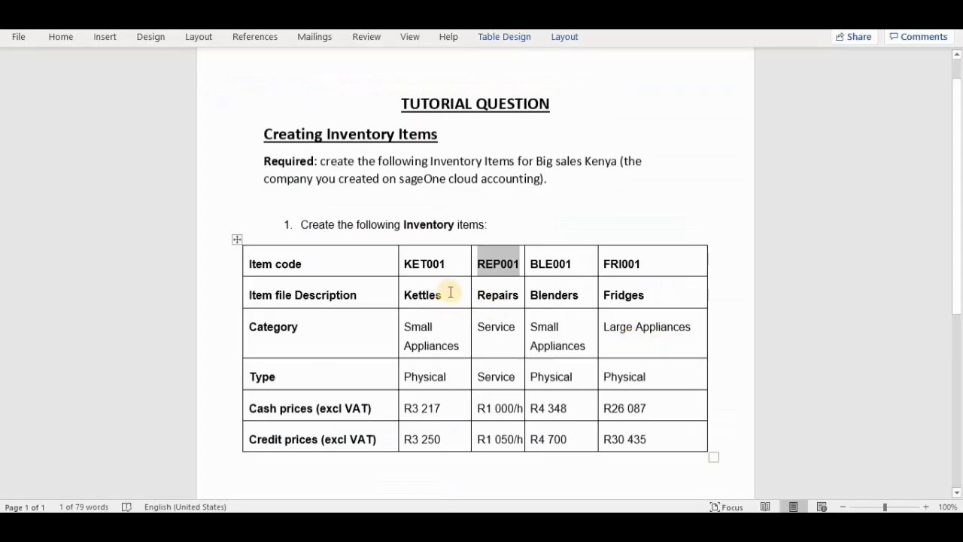
{"action": "left_click_drag", "start_coordinate": [518, 295], "coordinate": [474, 297]}
{"action": "key", "text": "ctrl+c"}
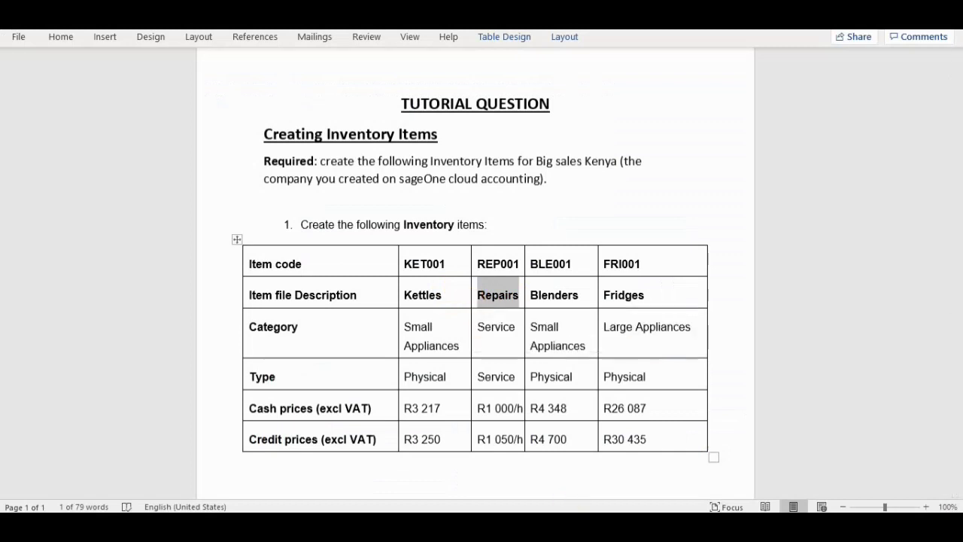
{"action": "key", "text": "alt+Tab"}
{"action": "left_click", "coordinate": [340, 237]}
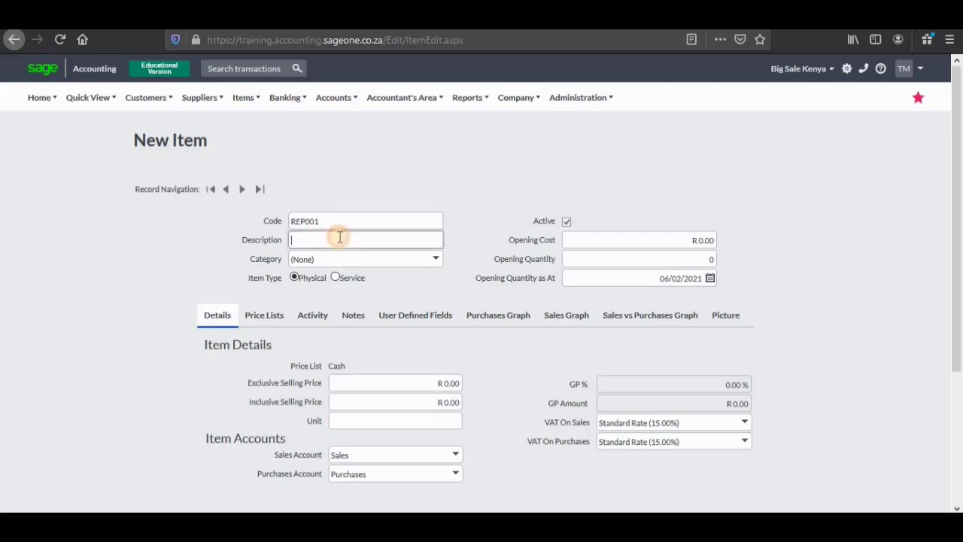
{"action": "key", "text": "ctrl+v"}
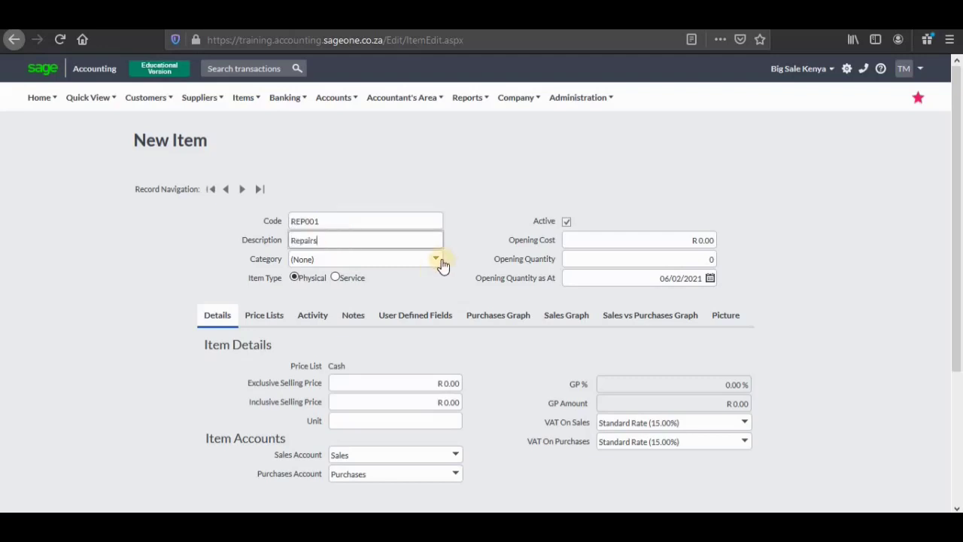
Check the repairs details in the Word question table and set the REP001 item's type to Service.
{"action": "key", "text": "alt+Tab"}
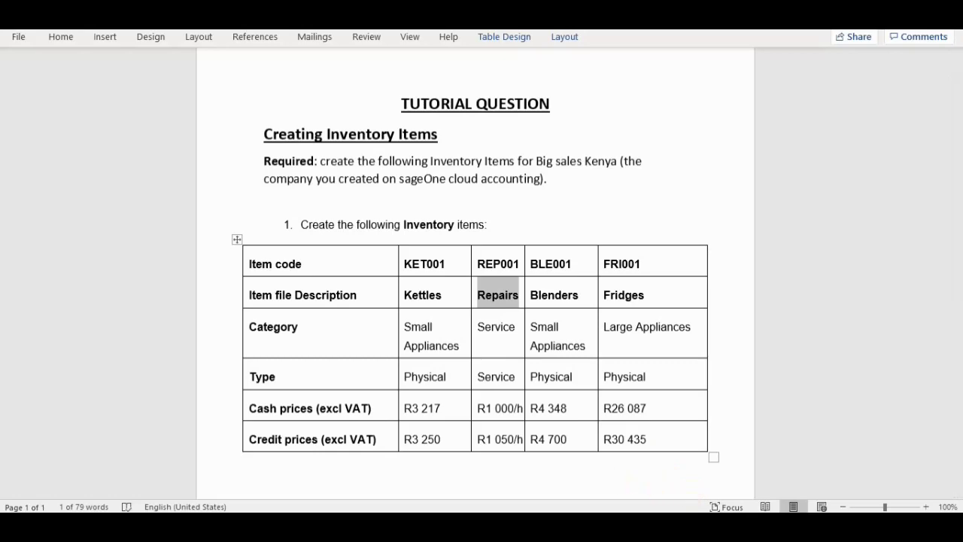
{"action": "key", "text": "alt+Tab"}
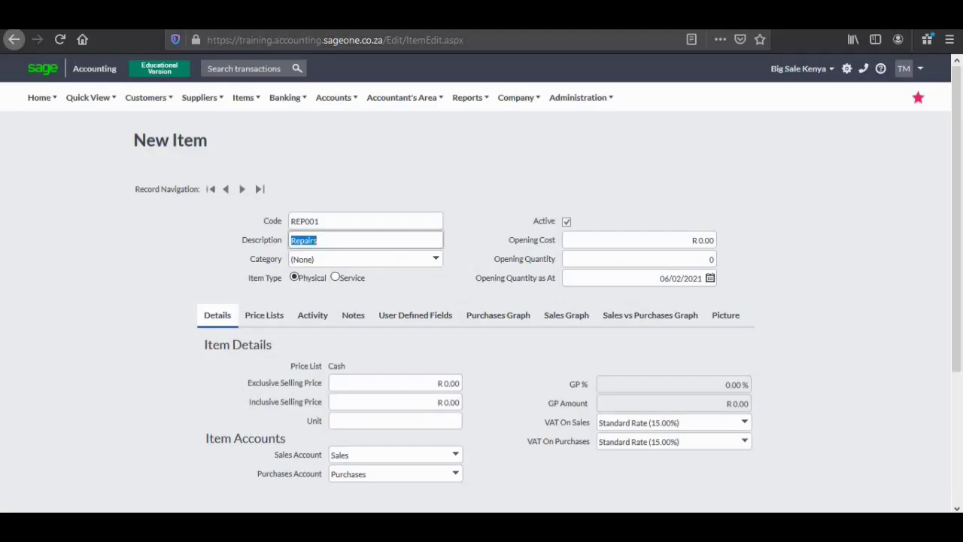
{"action": "left_click", "coordinate": [338, 278]}
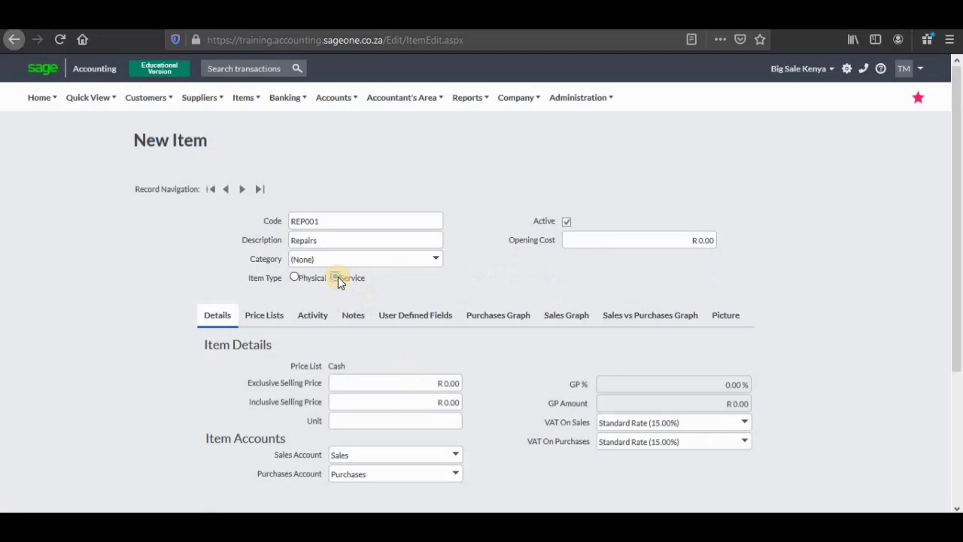
{"action": "left_click", "coordinate": [296, 277]}
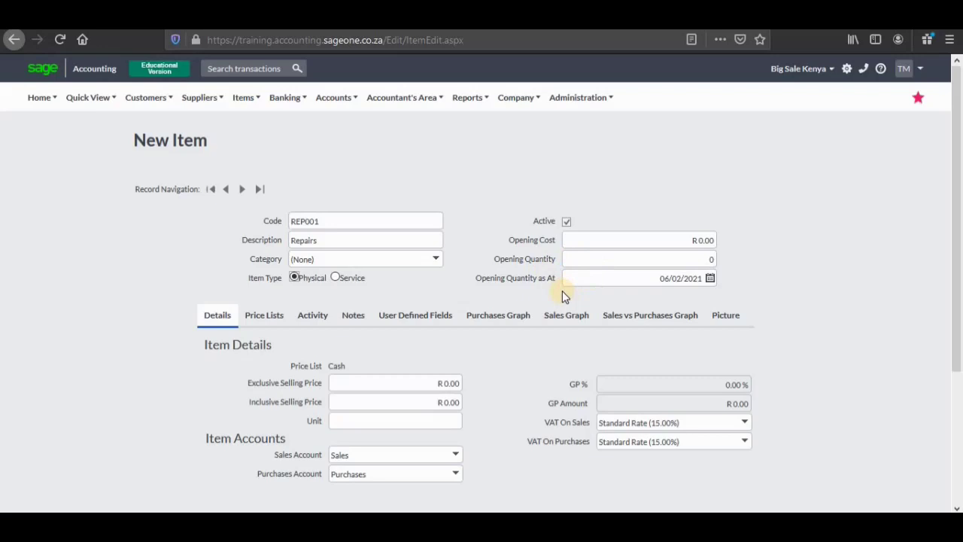
{"action": "left_click", "coordinate": [334, 277]}
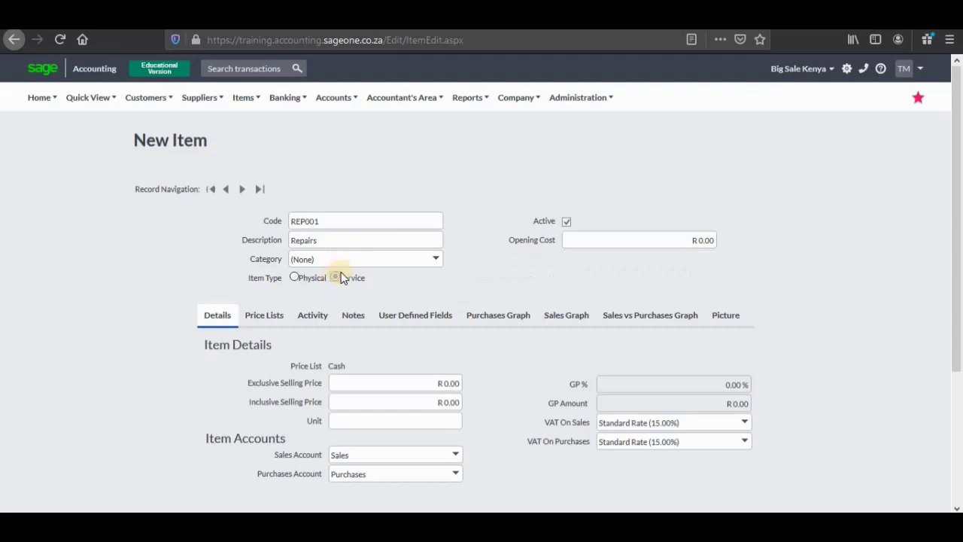
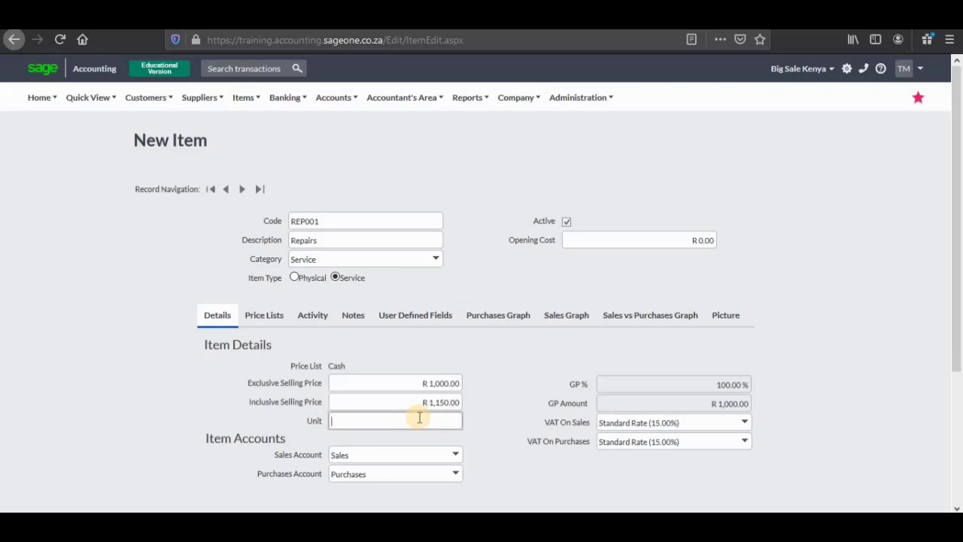
Set the unit of the REP001 Repairs item to P/h.
{"action": "type", "text": "P"}
{"action": "key", "text": "BackSpace"}
{"action": "type", "text": "P/h"}
{"action": "left_click", "coordinate": [486, 495]}
Look up the repairs' credit price in the Word table, set the Credit Account exclusive selling price to 1050, and save the item.
{"action": "key", "text": "alt+Tab"}
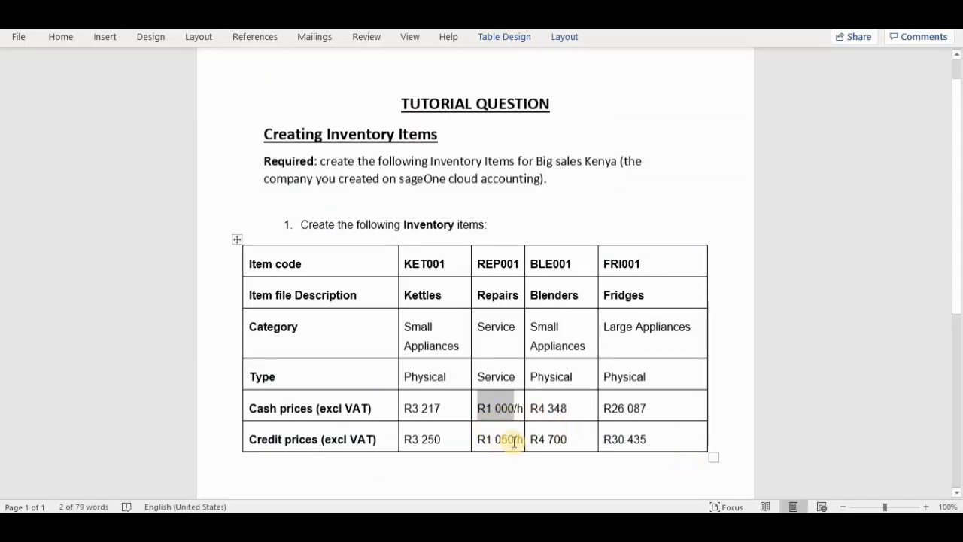
{"action": "left_click_drag", "start_coordinate": [499, 439], "coordinate": [482, 441]}
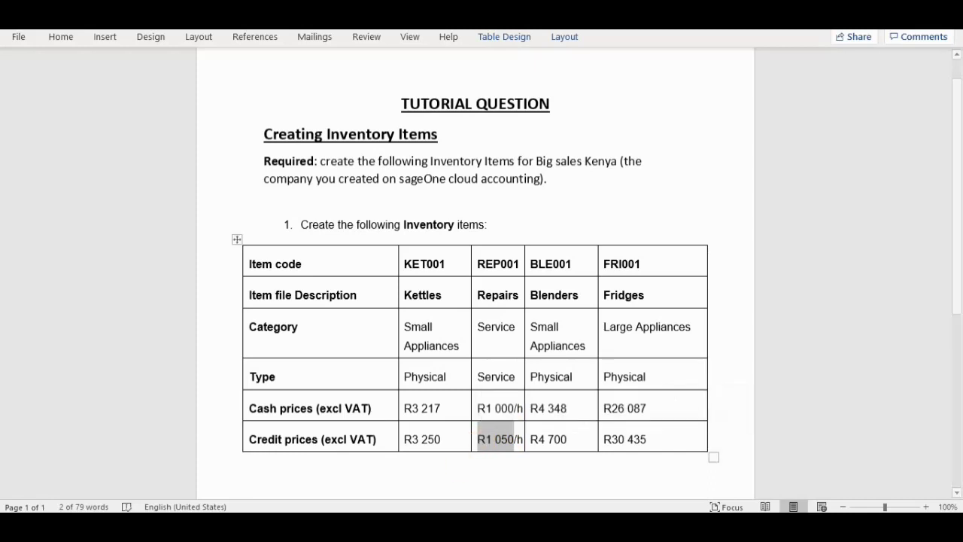
{"action": "key", "text": "alt+Tab"}
{"action": "left_click", "coordinate": [268, 317]}
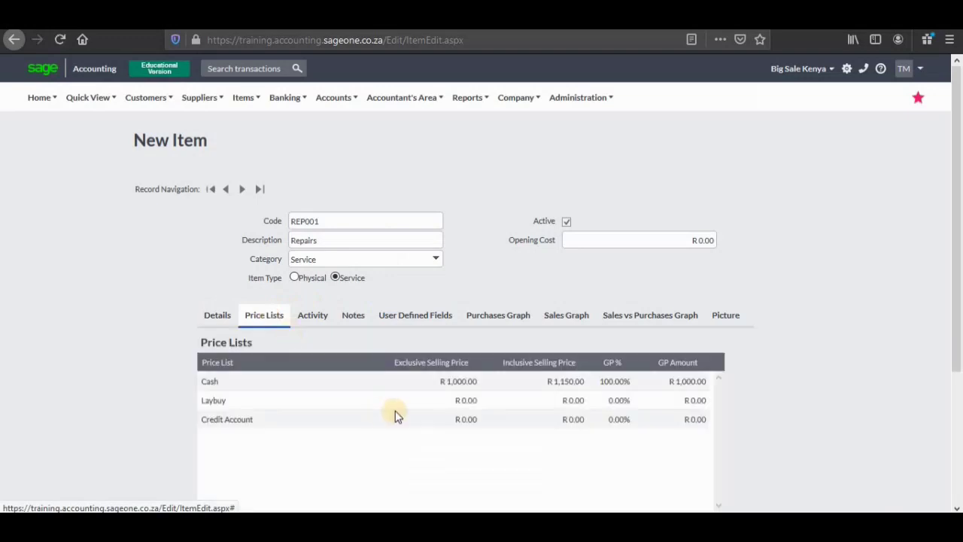
{"action": "left_click", "coordinate": [467, 419]}
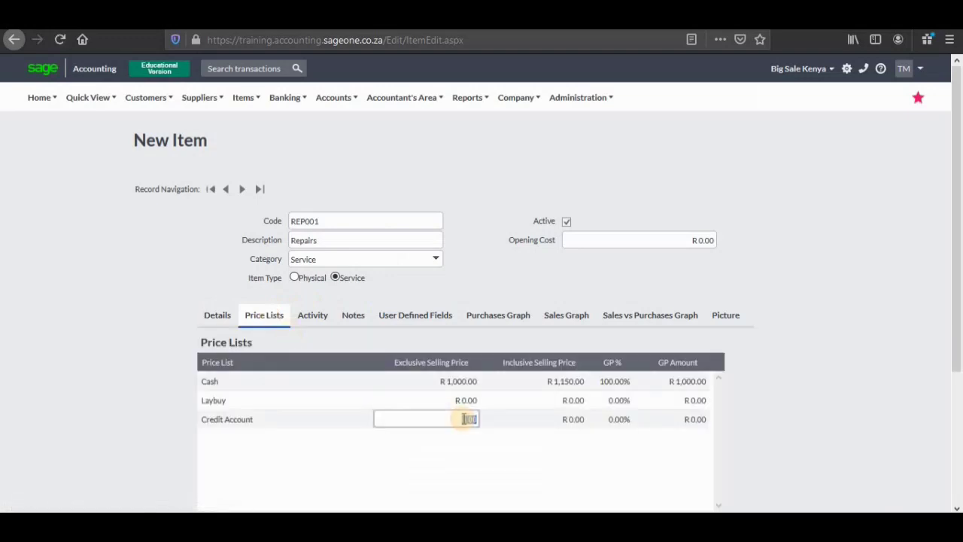
{"action": "type", "text": "1050"}
{"action": "left_click", "coordinate": [511, 456]}
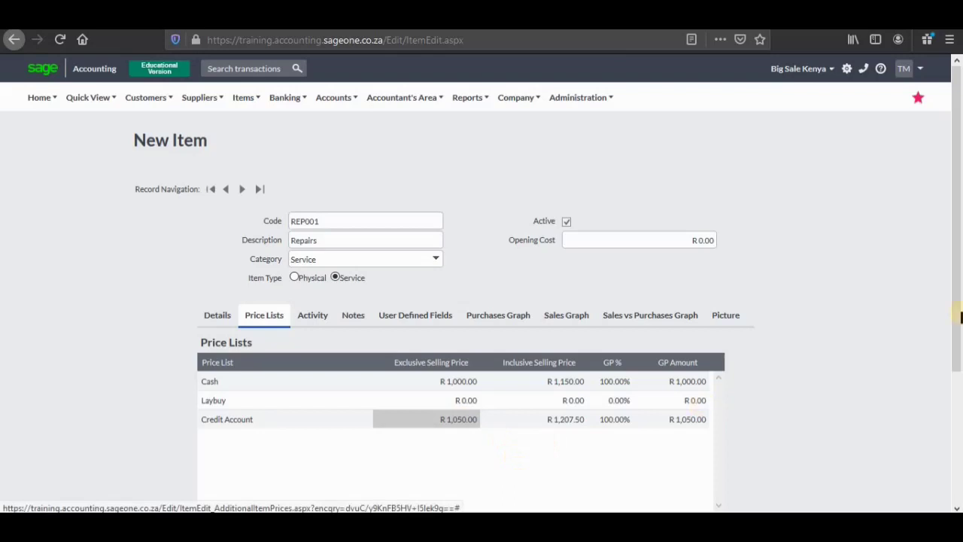
{"action": "left_click_drag", "start_coordinate": [956, 319], "coordinate": [953, 426]}
{"action": "left_click", "coordinate": [431, 465]}
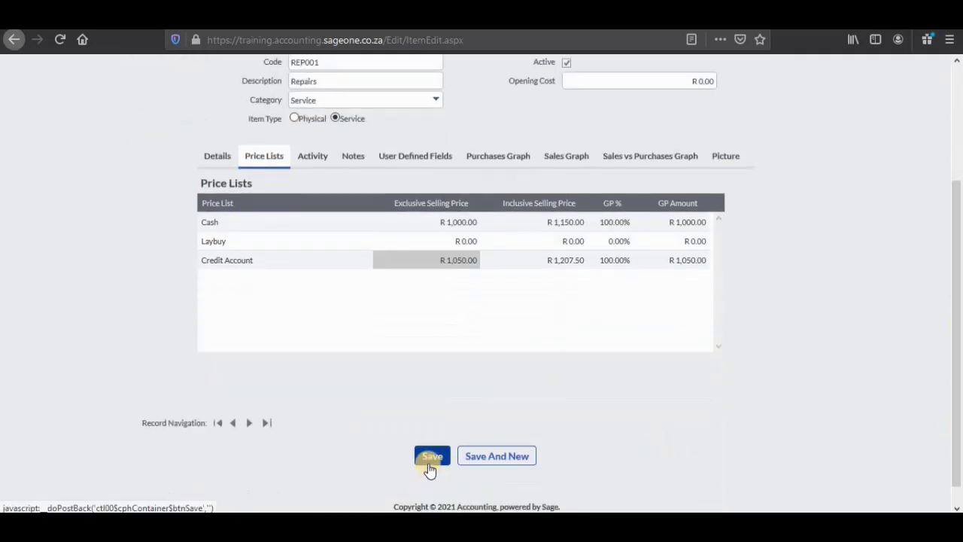